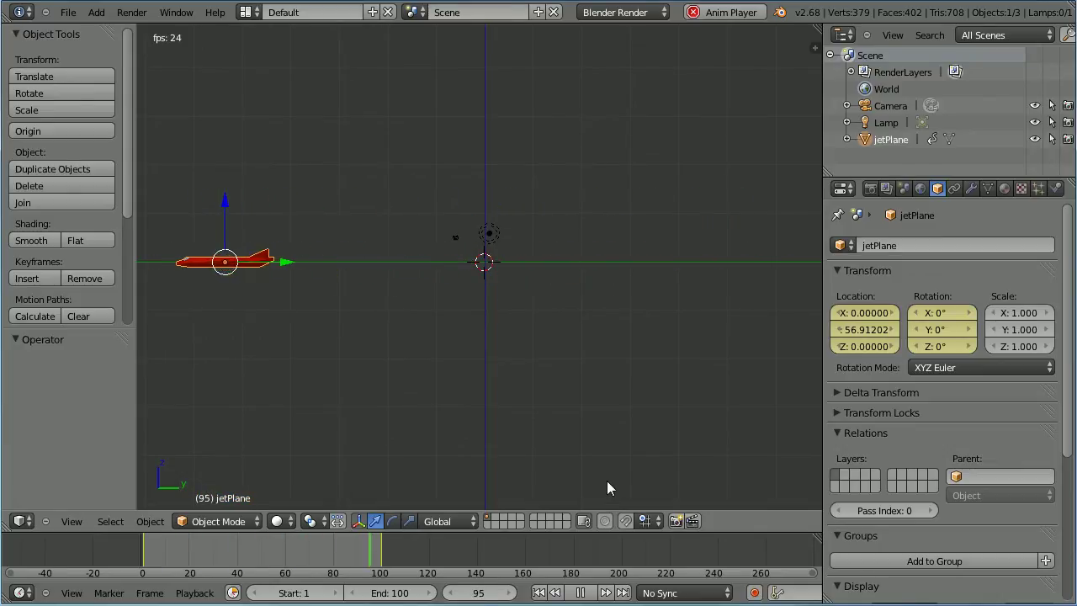
- Reload the default start-up scene with File > New, then go back to the File menu's recent files
{"action": "left_click", "coordinate": [71, 14]}
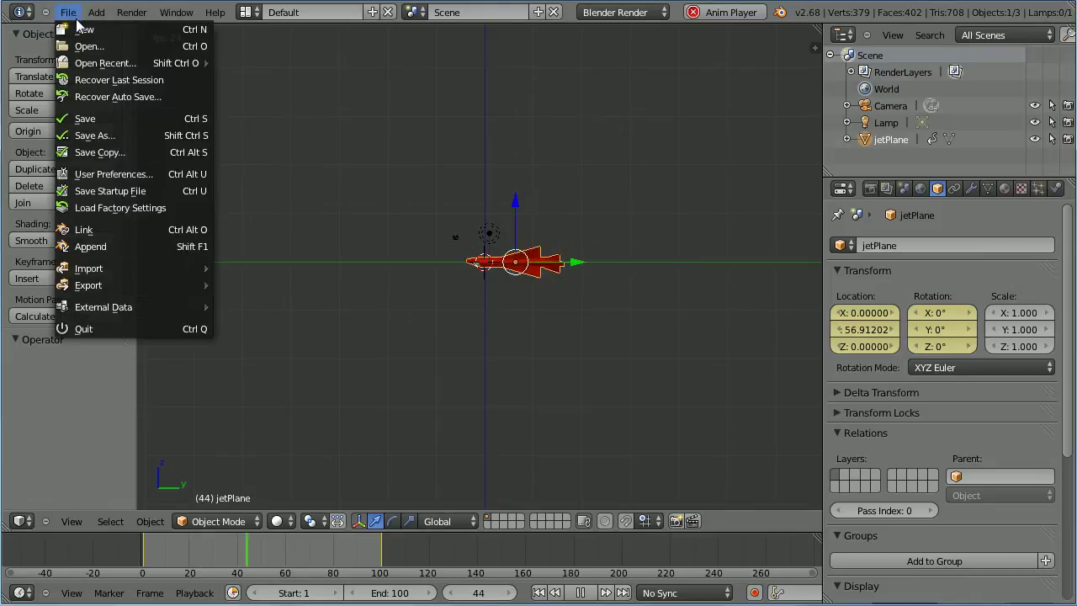
{"action": "left_click", "coordinate": [85, 29]}
{"action": "left_click", "coordinate": [83, 34]}
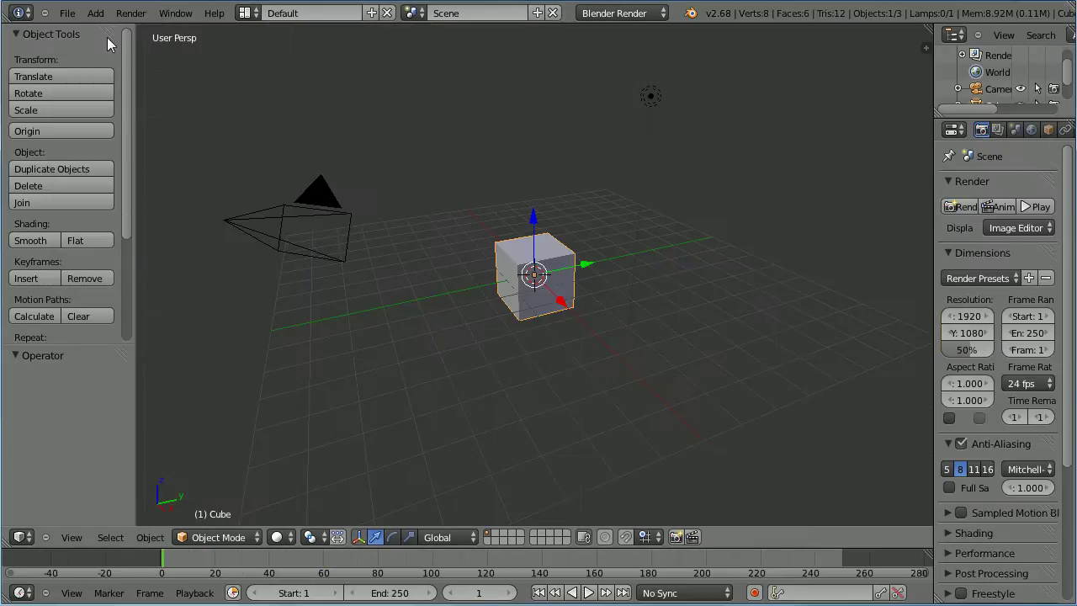
{"action": "left_click", "coordinate": [71, 14]}
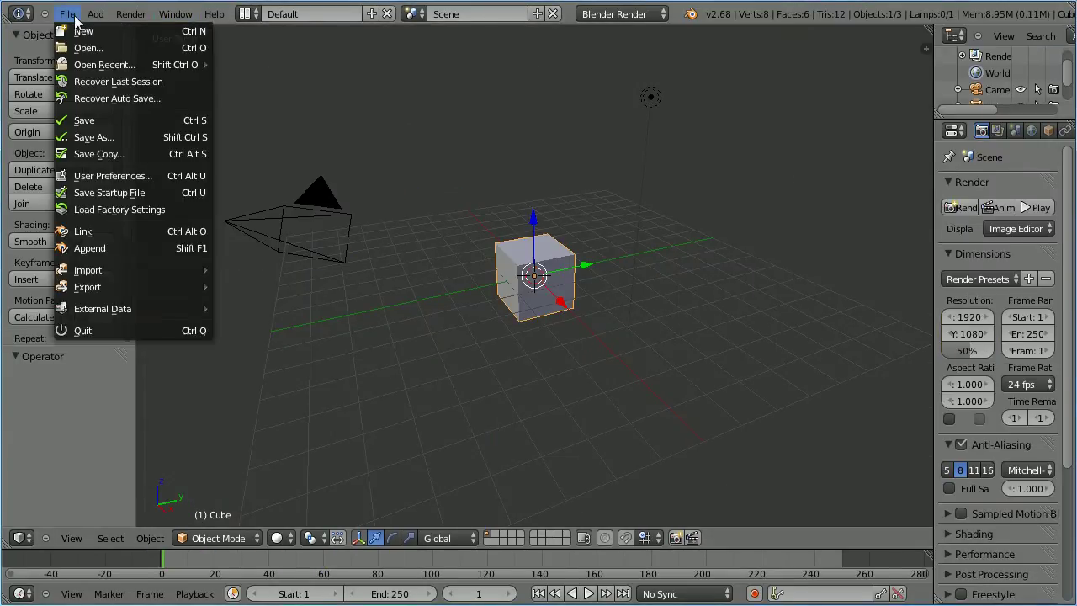
{"action": "mouse_move", "coordinate": [86, 68]}
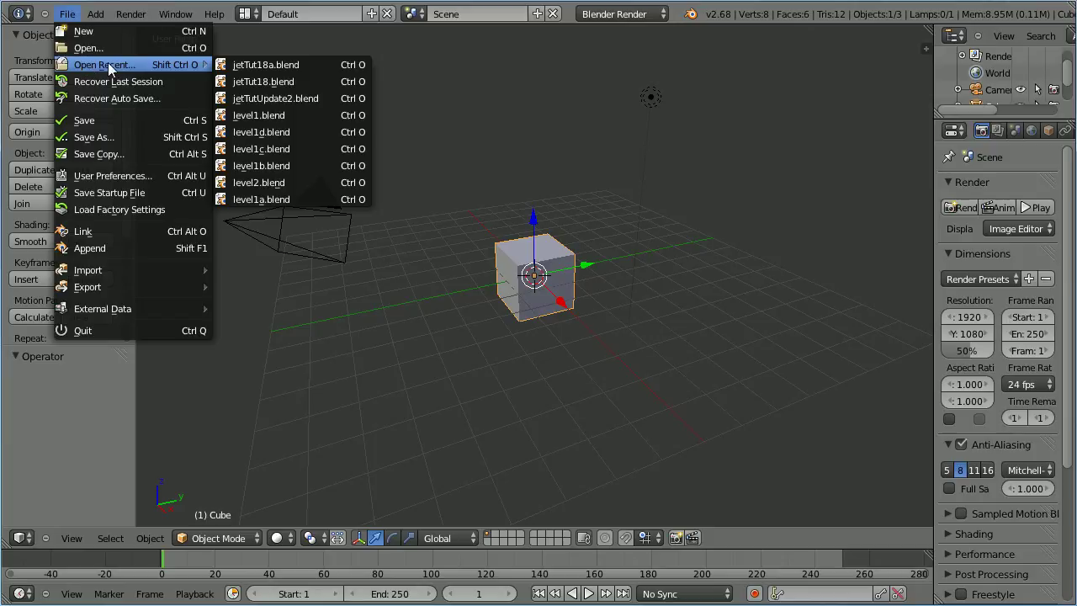
- Reopen jetTut18a.blend and show the jet in an orthographic right view, zoomed out
{"action": "left_click", "coordinate": [327, 64]}
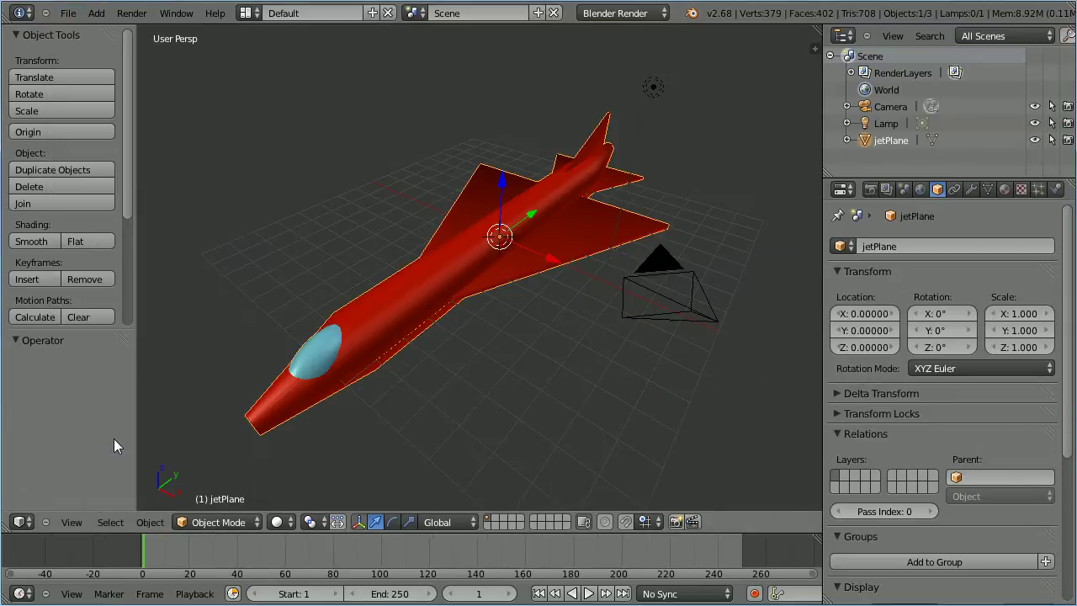
{"action": "left_click", "coordinate": [72, 523]}
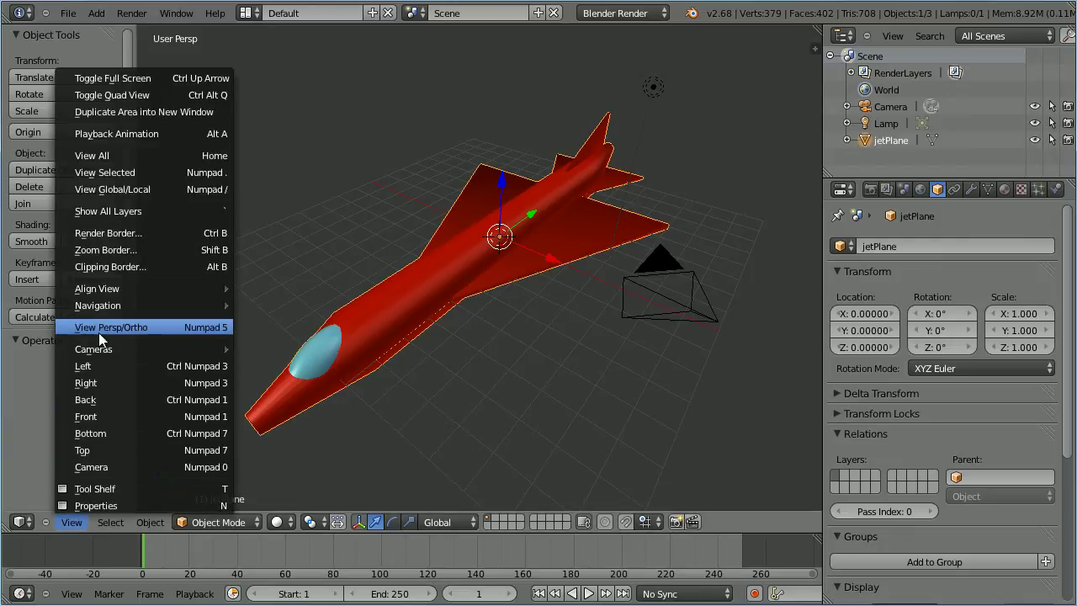
{"action": "left_click", "coordinate": [195, 327]}
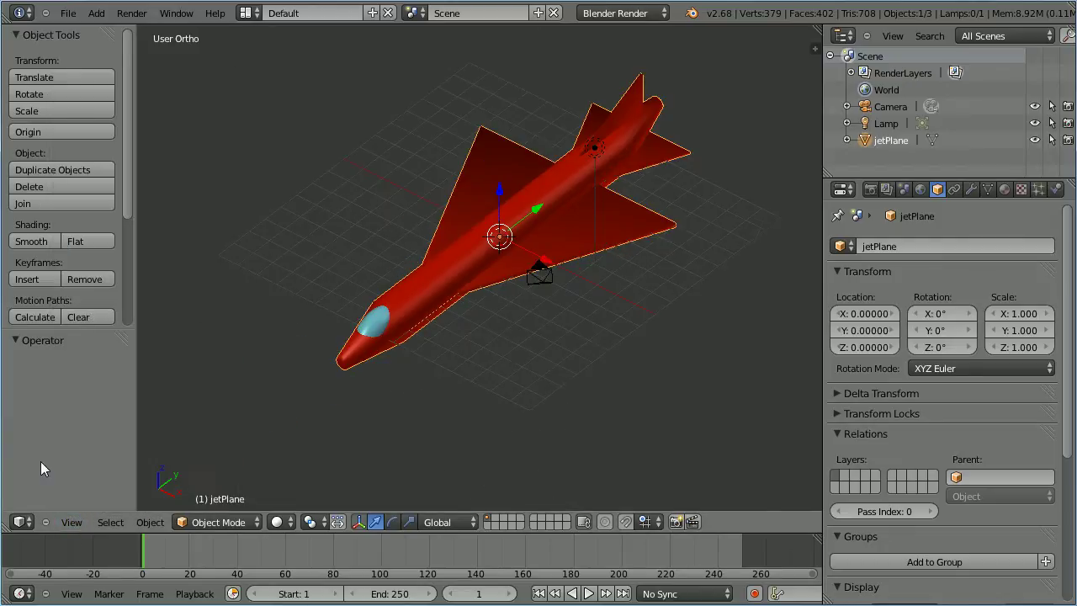
{"action": "left_click", "coordinate": [72, 523]}
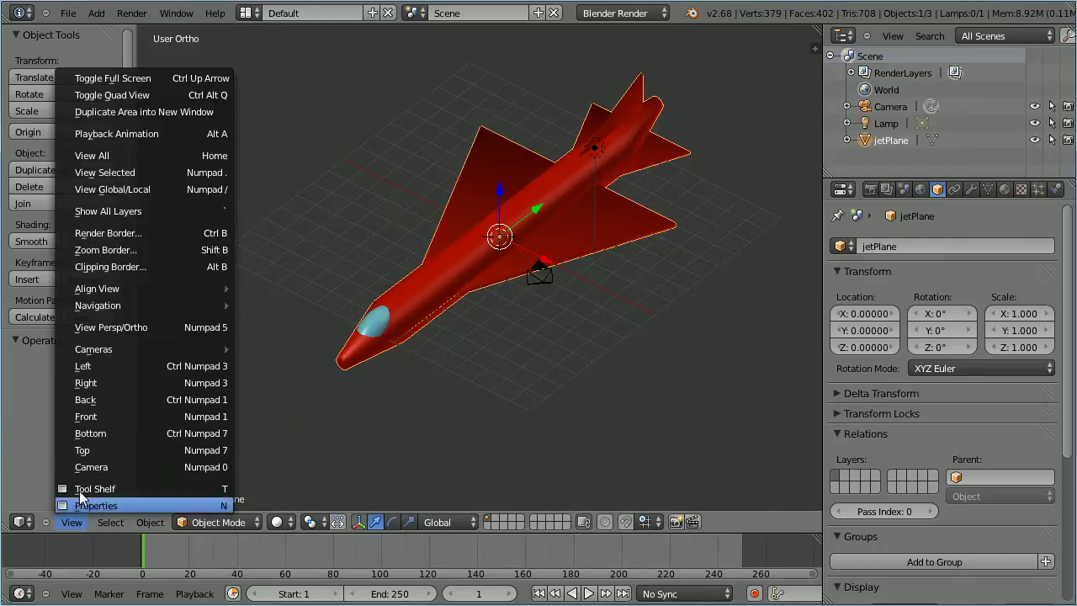
{"action": "left_click", "coordinate": [142, 383]}
{"action": "scroll", "coordinate": [452, 372], "scroll_direction": "down", "scroll_amount": 10}
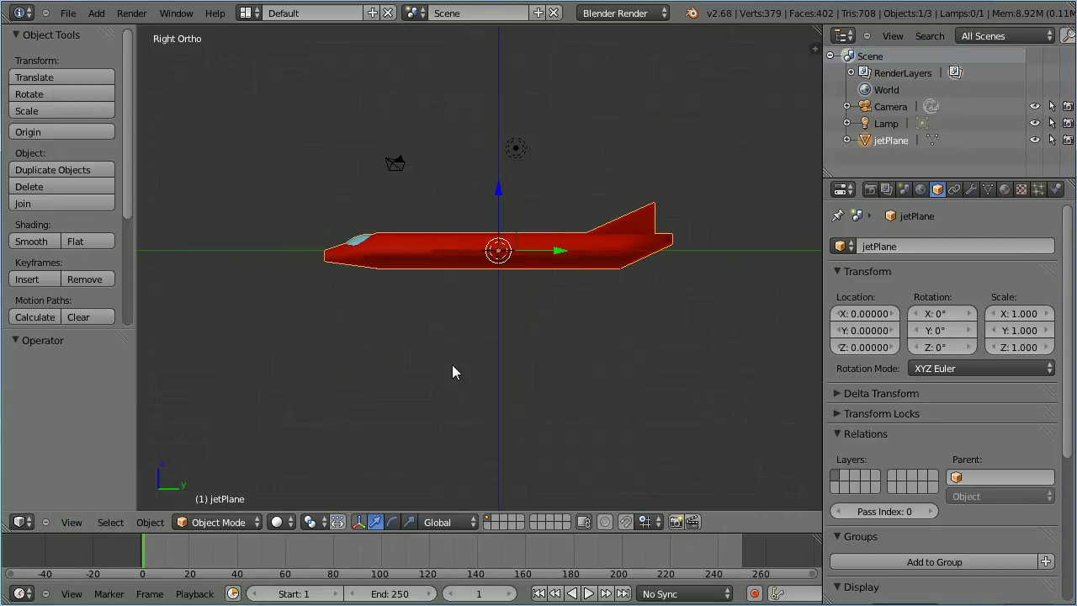
{"action": "scroll", "coordinate": [452, 372], "scroll_direction": "up", "scroll_amount": 1}
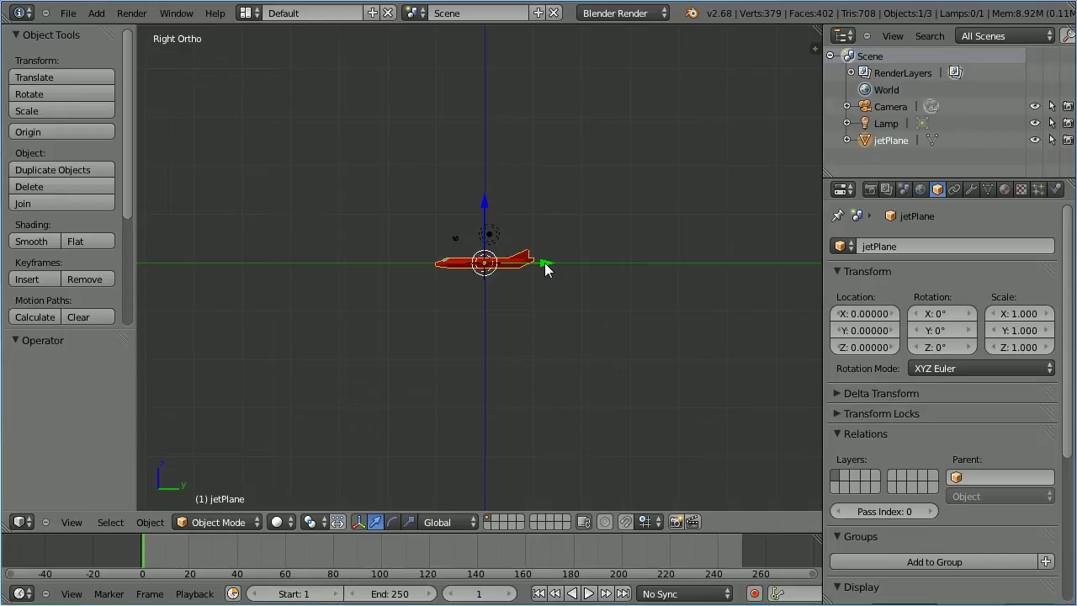
- Move the jet right to Y 56.91 and keyframe its location and rotation at frame 1
{"action": "left_click_drag", "start_coordinate": [544, 263], "coordinate": [820, 249]}
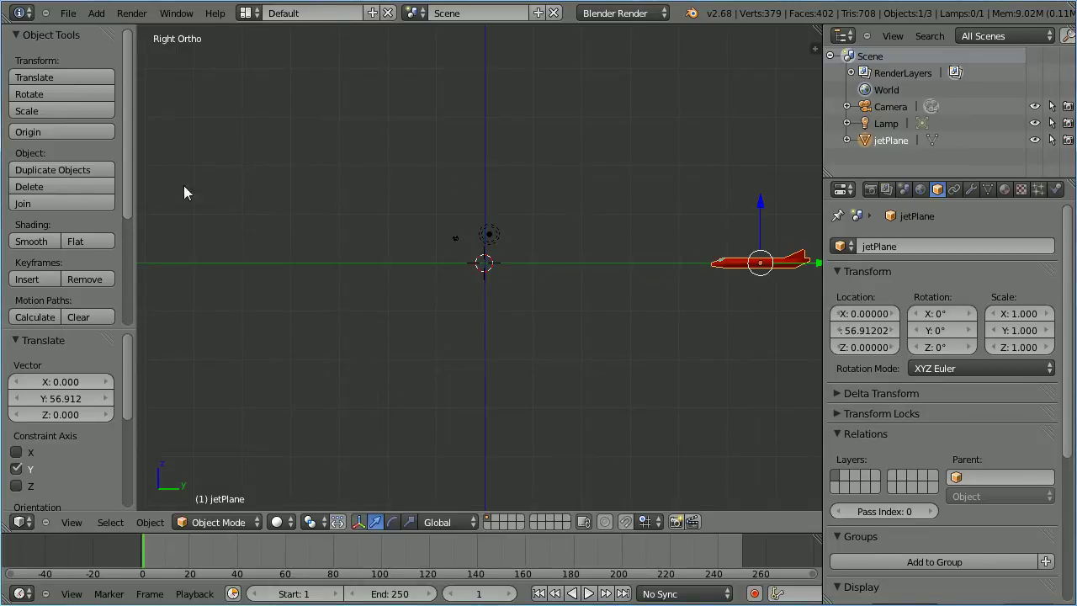
{"action": "left_click", "coordinate": [53, 277]}
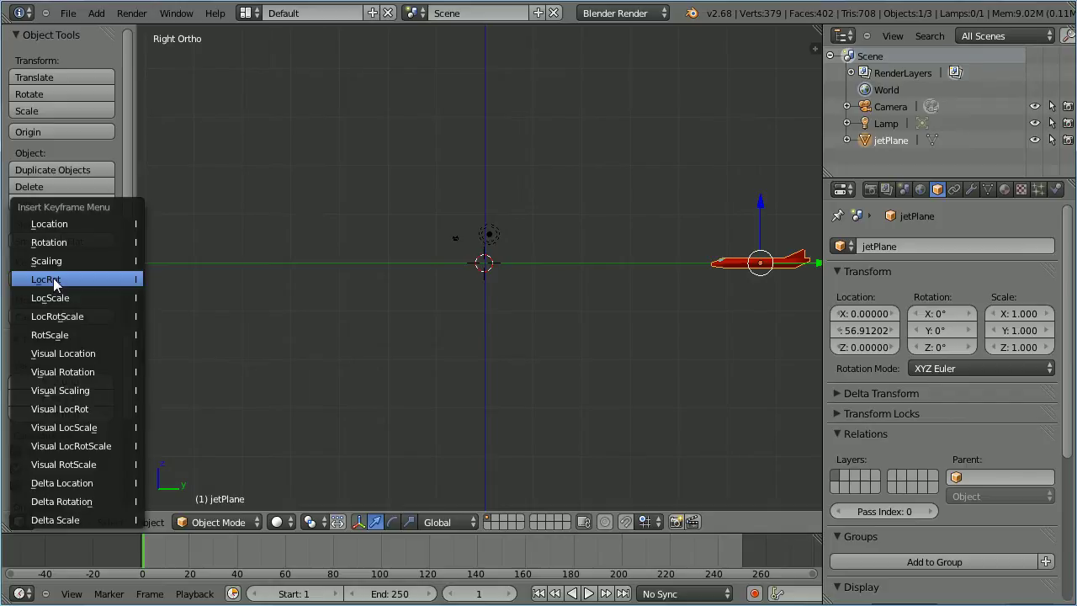
{"action": "left_click", "coordinate": [104, 278]}
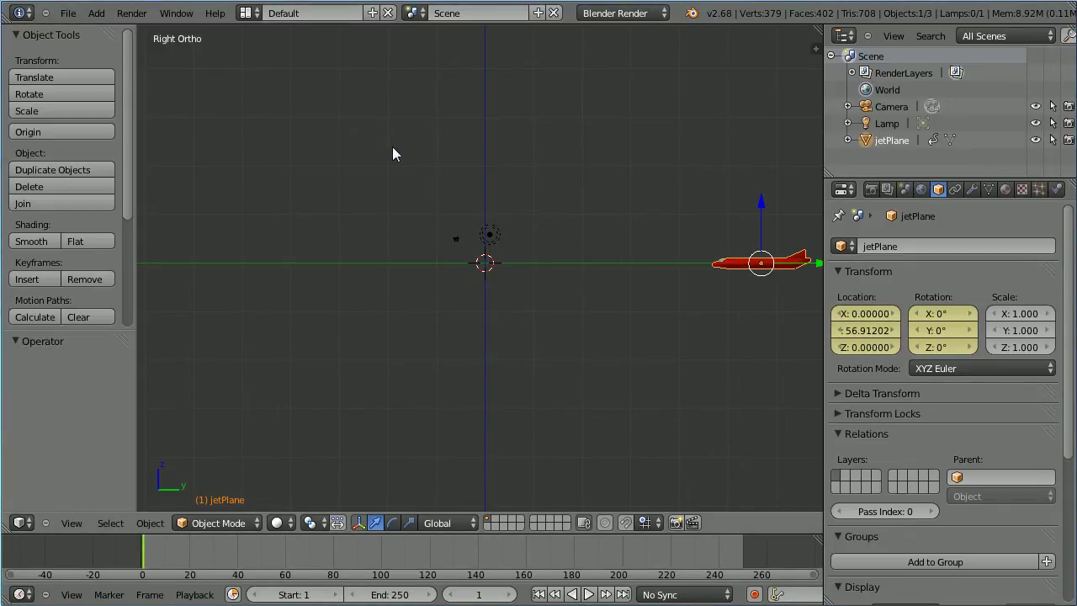
- Set the animation end frame to 100
{"action": "left_click", "coordinate": [395, 594]}
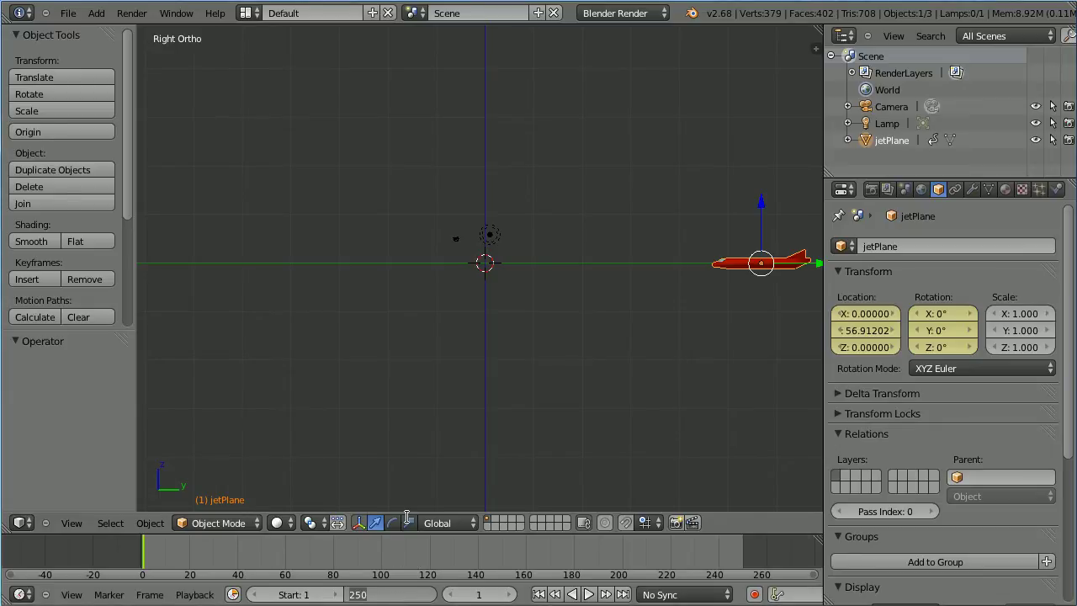
{"action": "type", "text": "100"}
{"action": "key", "text": "Return"}
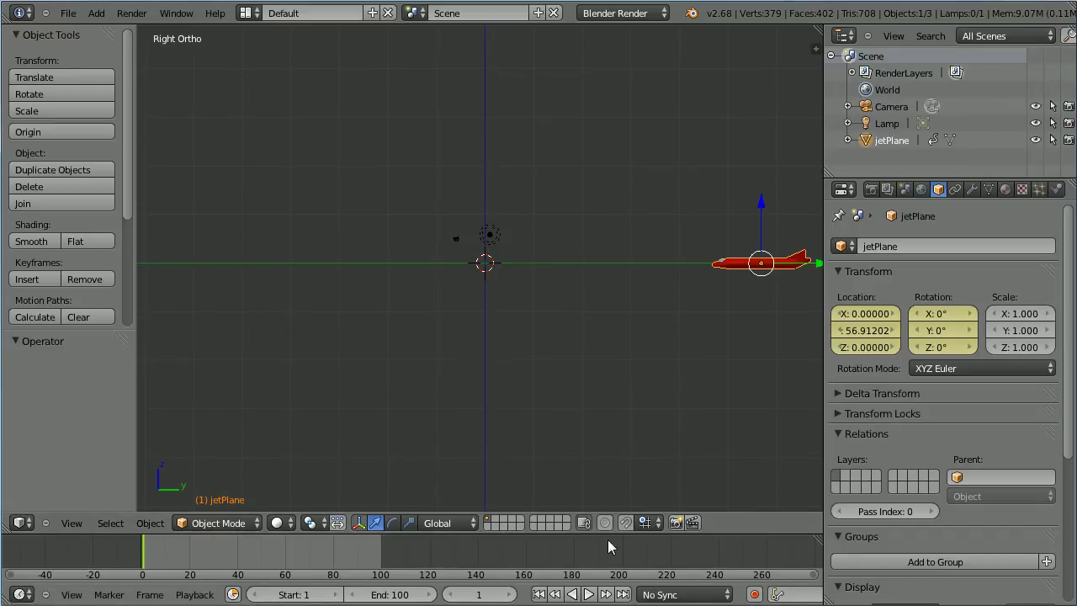
- At frame 100, move the jet along global Y to the left, to Y -59.37
{"action": "left_click", "coordinate": [623, 594]}
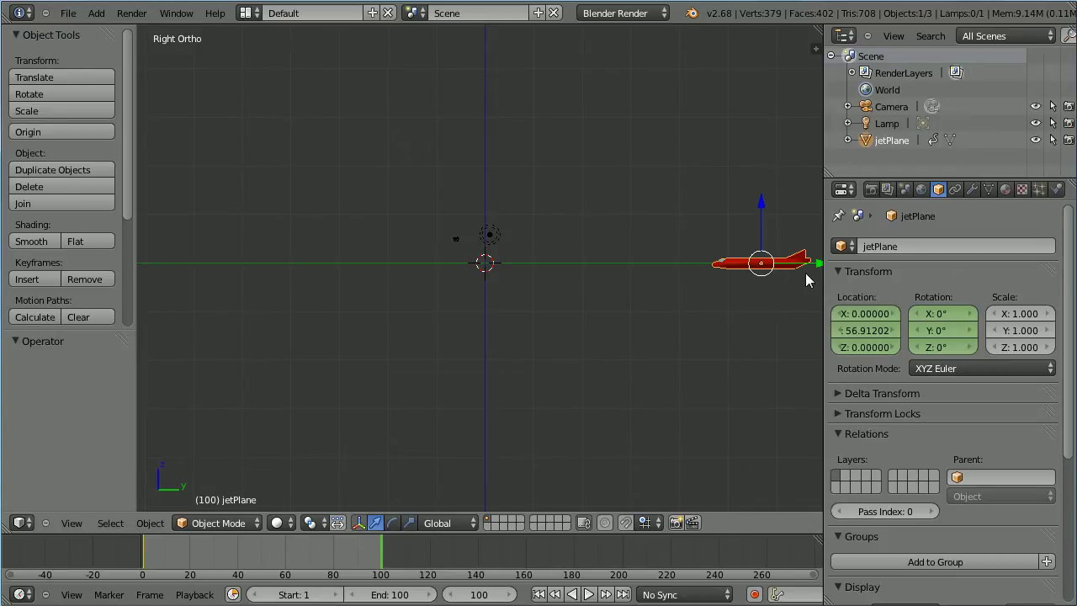
{"action": "key", "text": "g"}
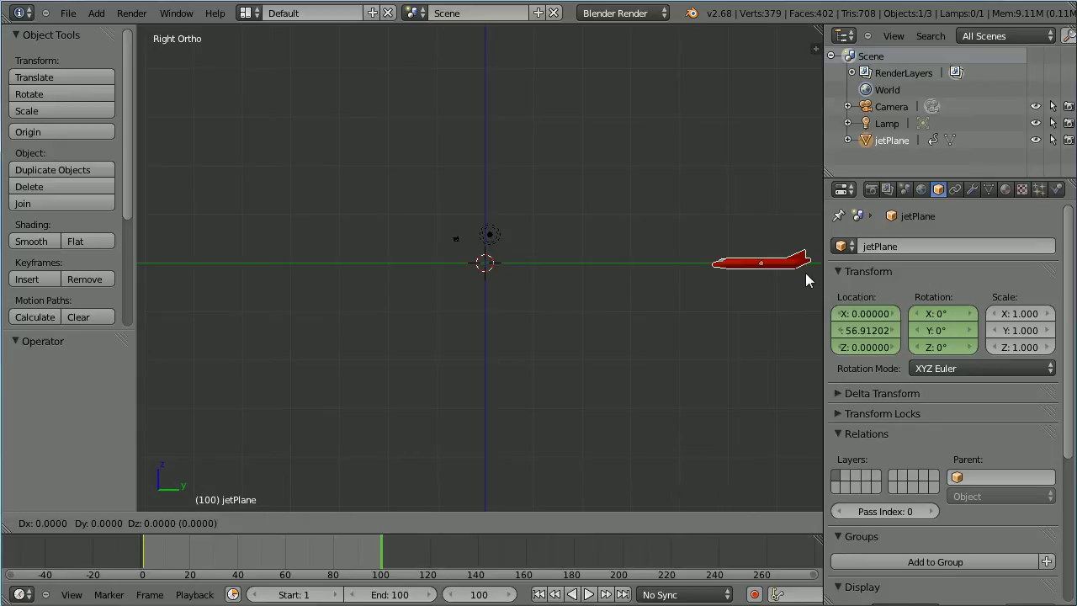
{"action": "key", "text": "y"}
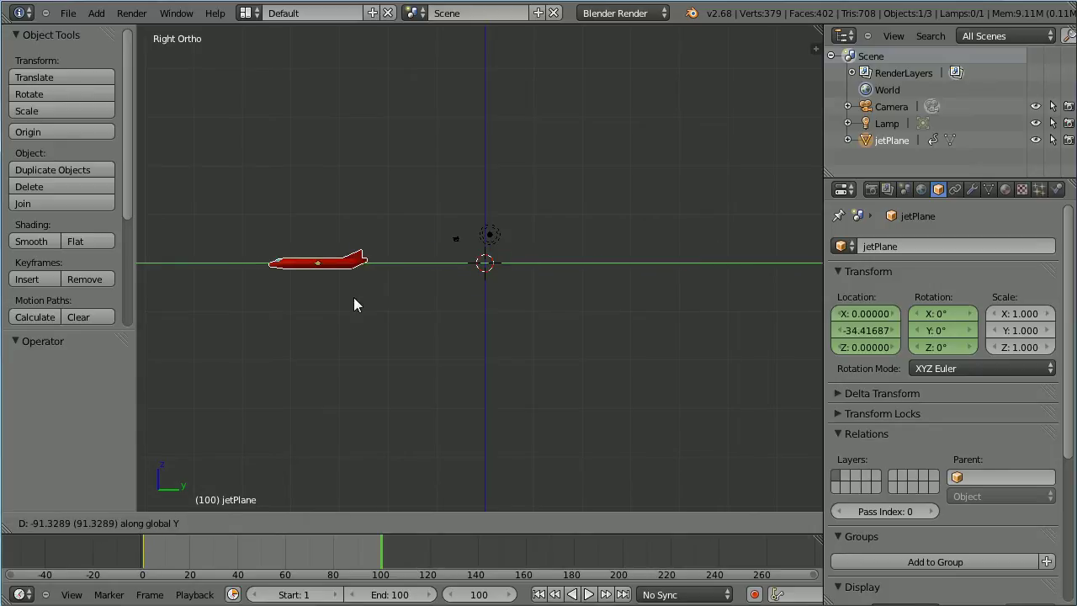
{"action": "left_click", "coordinate": [241, 320]}
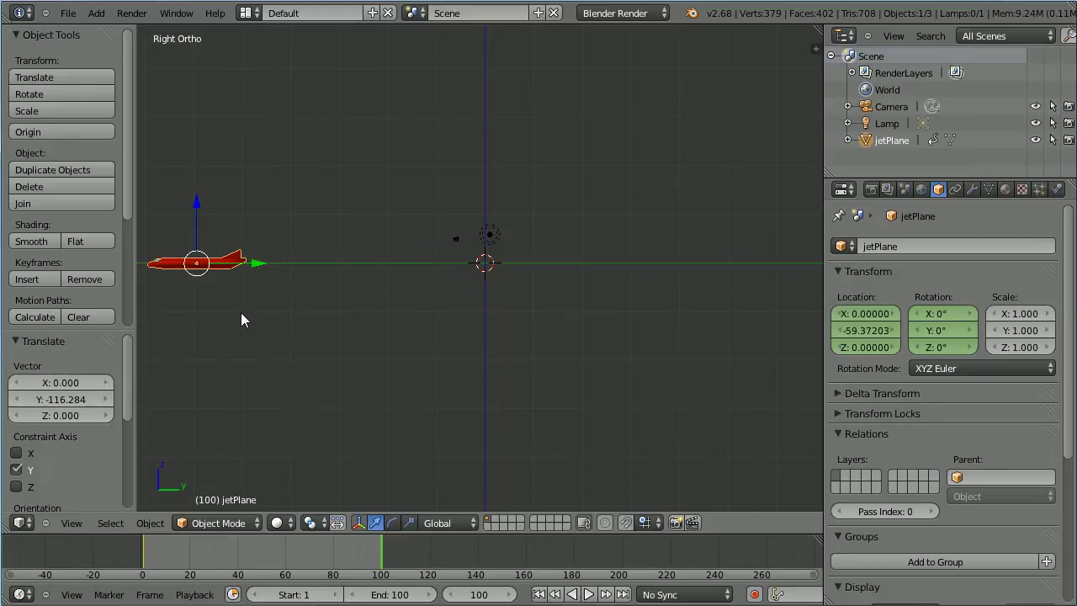
{"action": "left_click", "coordinate": [38, 275]}
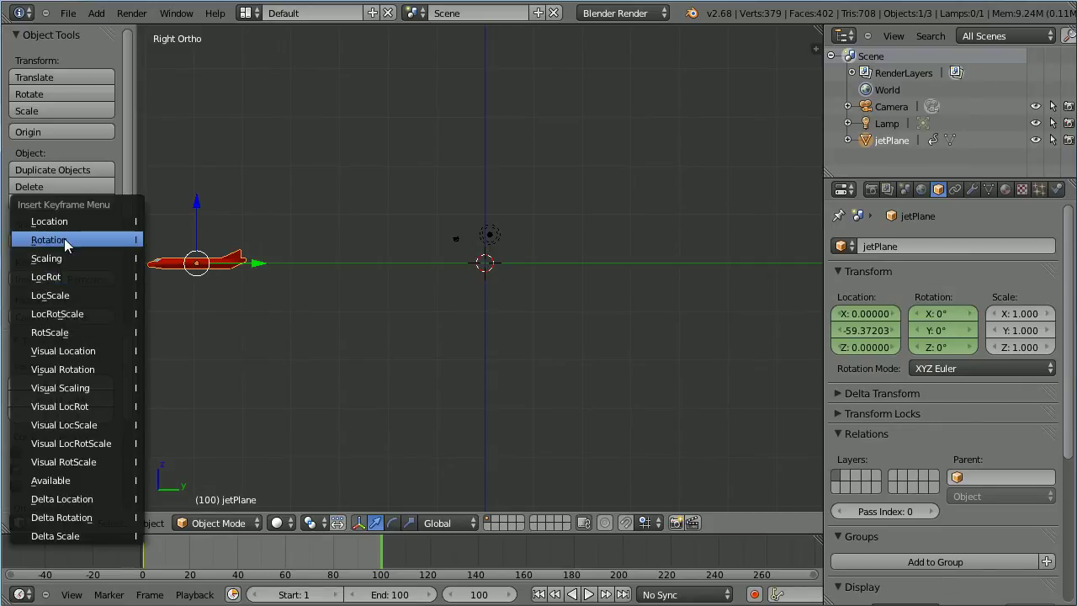
- Keyframe LocRot at frame 100, preview the flight from frame 1, then stop at frame 100
{"action": "left_click", "coordinate": [104, 278]}
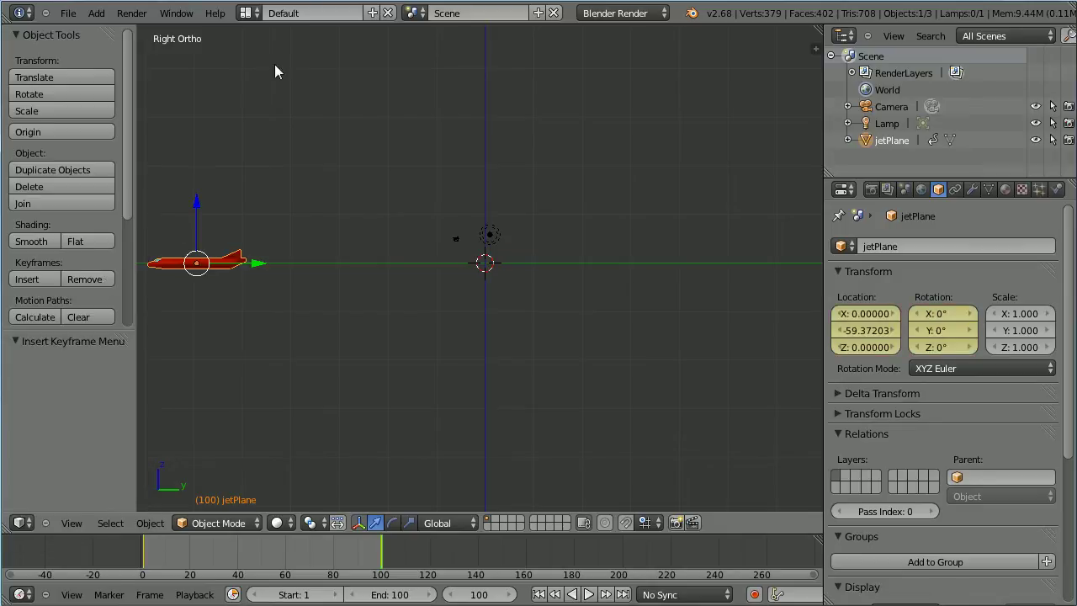
{"action": "left_click", "coordinate": [554, 594]}
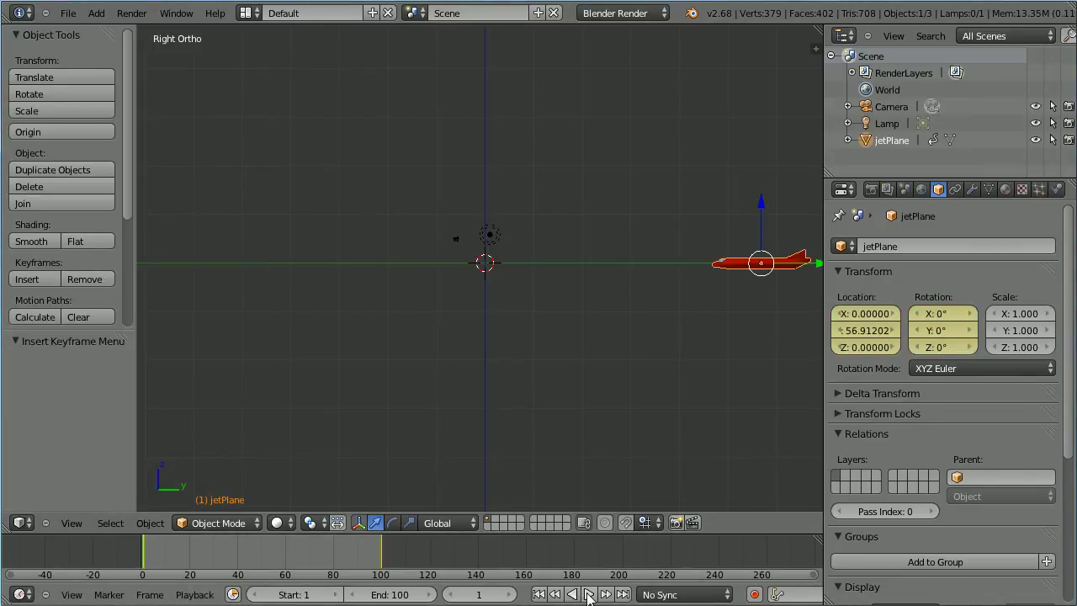
{"action": "left_click", "coordinate": [589, 594]}
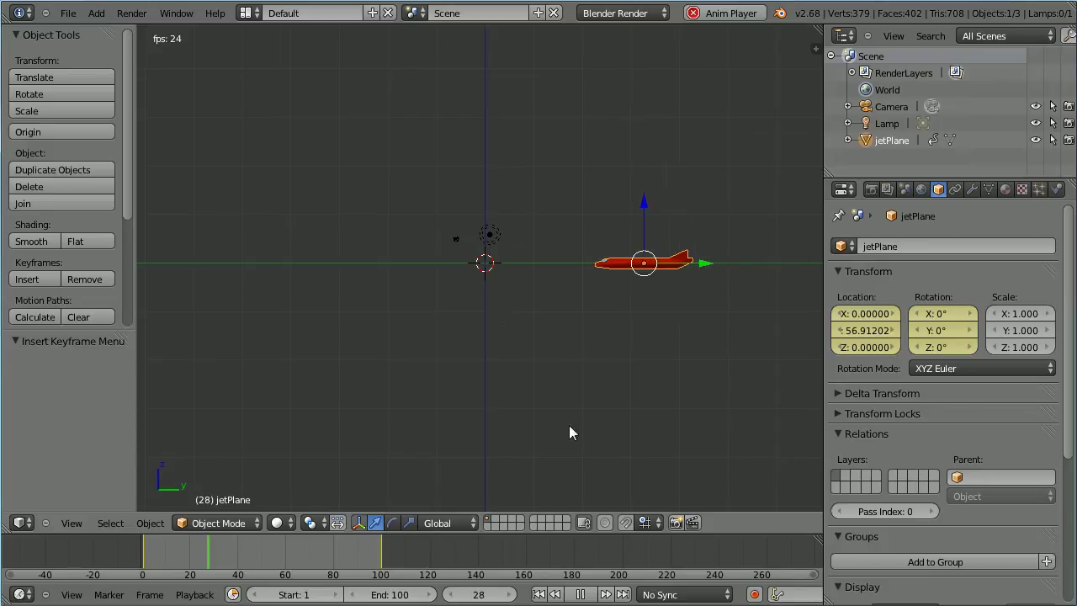
{"action": "left_click", "coordinate": [580, 593]}
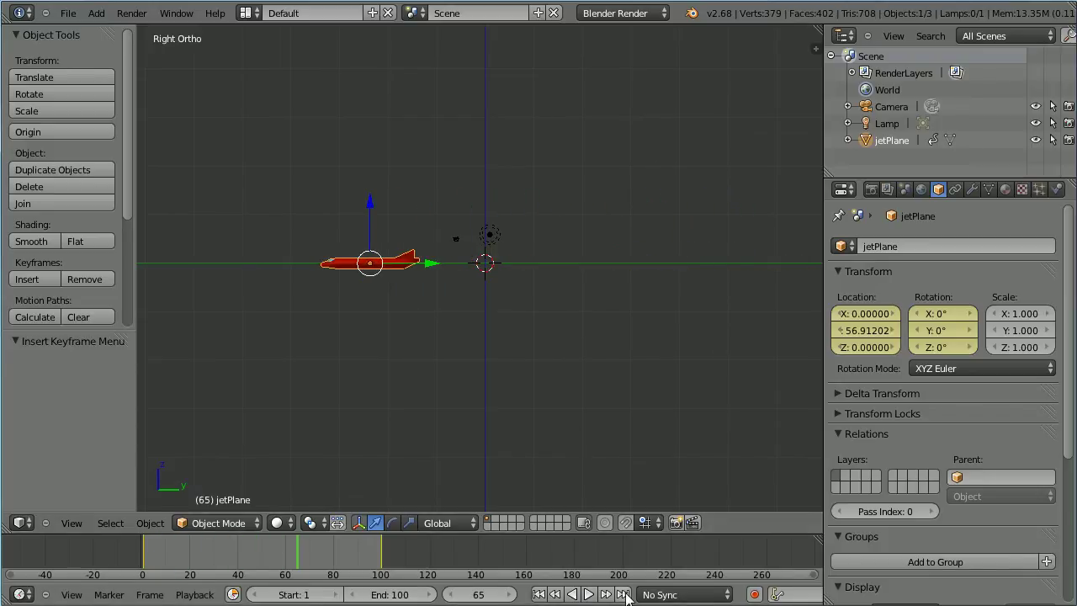
{"action": "left_click", "coordinate": [622, 594]}
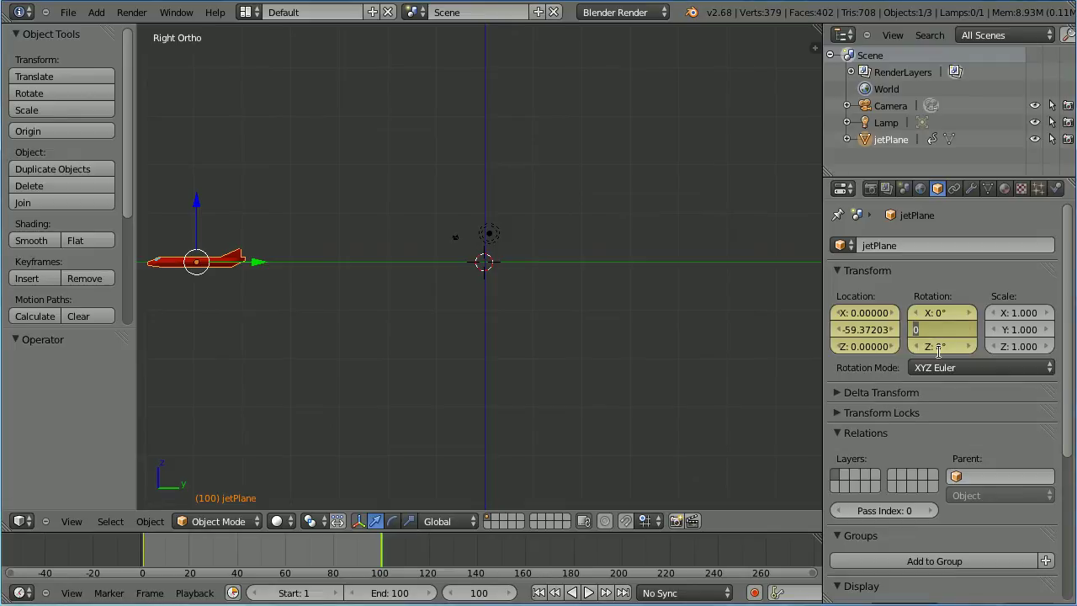
- Enter 360 as the jet's Y rotation at frame 100
{"action": "type", "text": "360"}
{"action": "key", "text": "Return"}
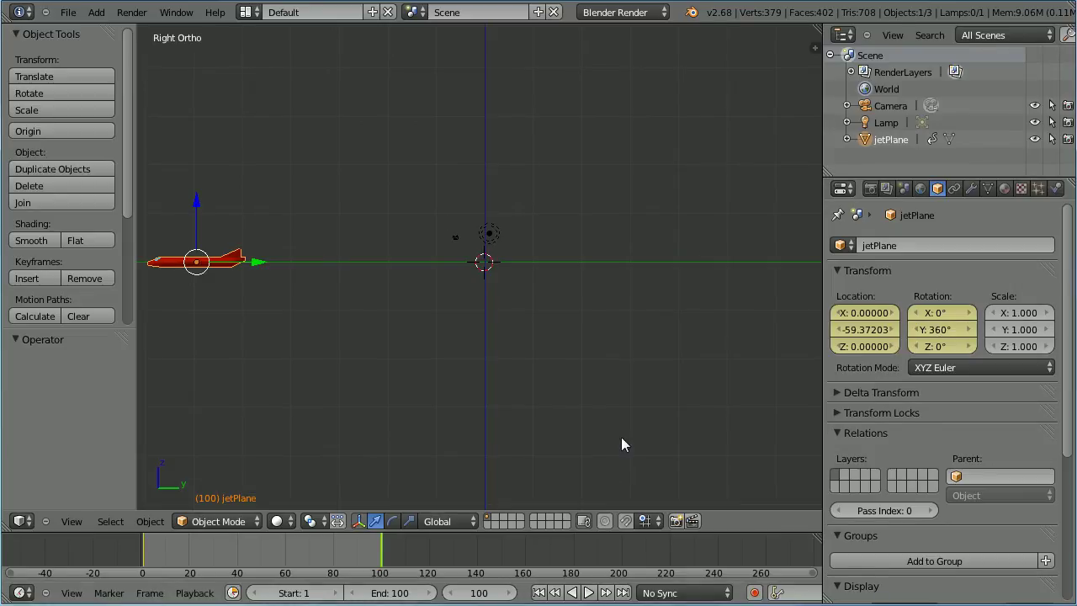
- Key LocRot and replace the Y rotation keyframe so frame 100 holds the 360° roll
{"action": "right_click", "coordinate": [941, 329]}
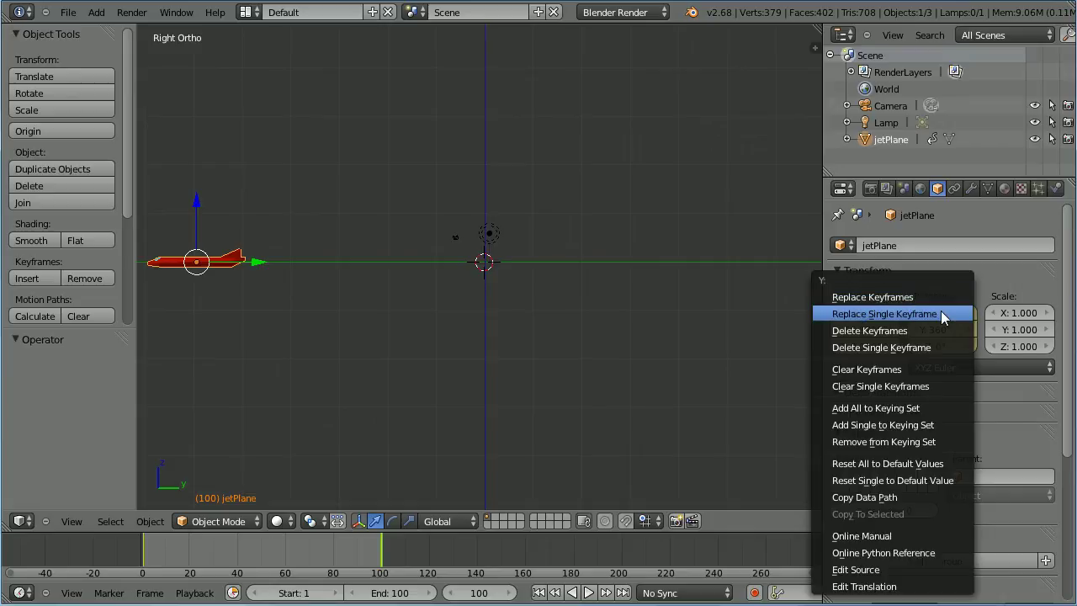
{"action": "left_click", "coordinate": [922, 311]}
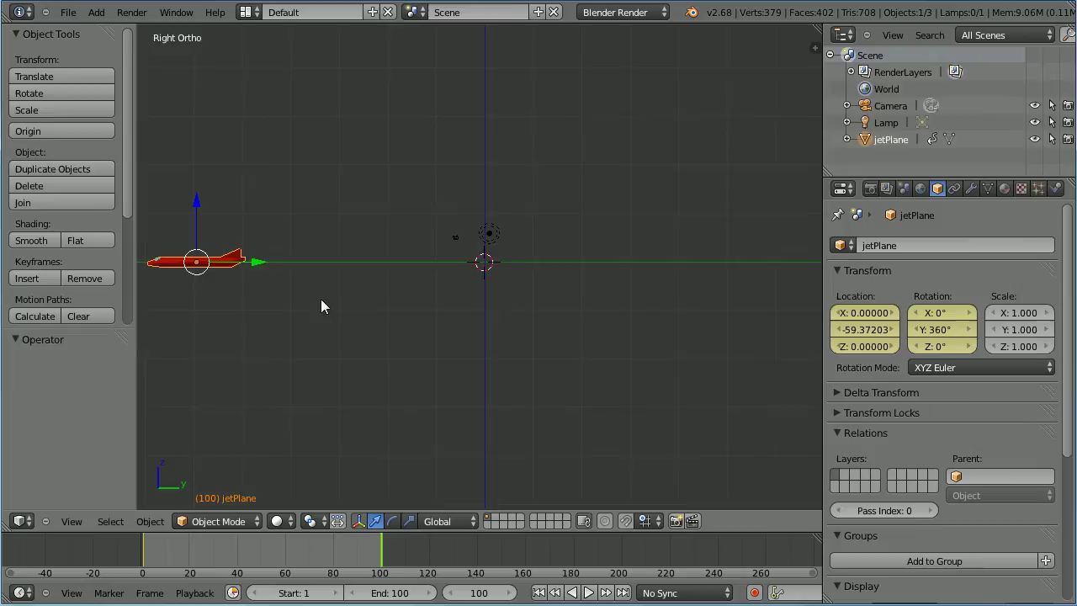
{"action": "left_click", "coordinate": [50, 278]}
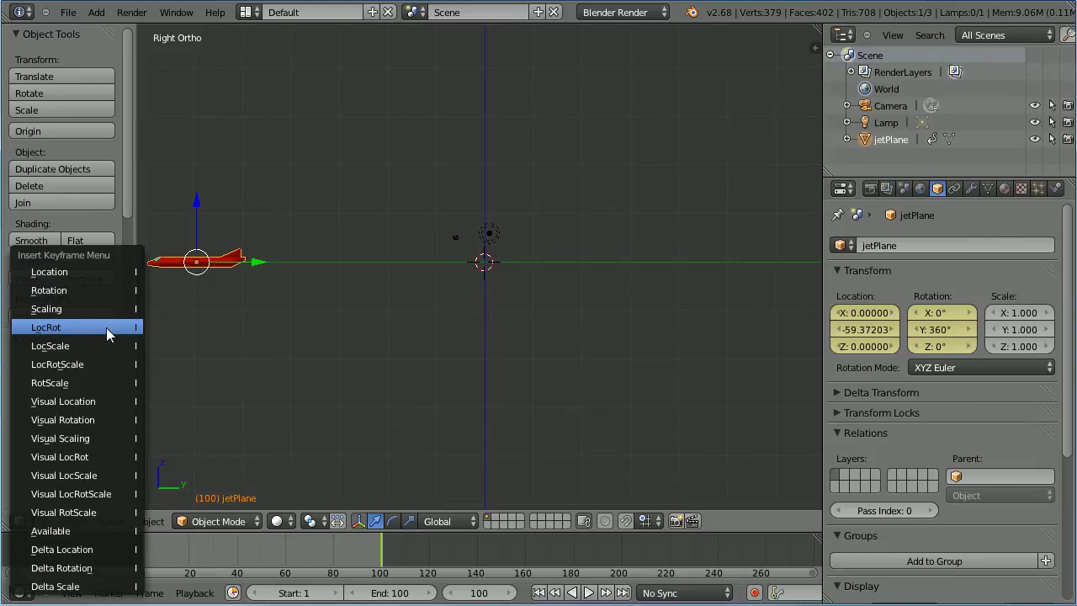
{"action": "left_click", "coordinate": [106, 328]}
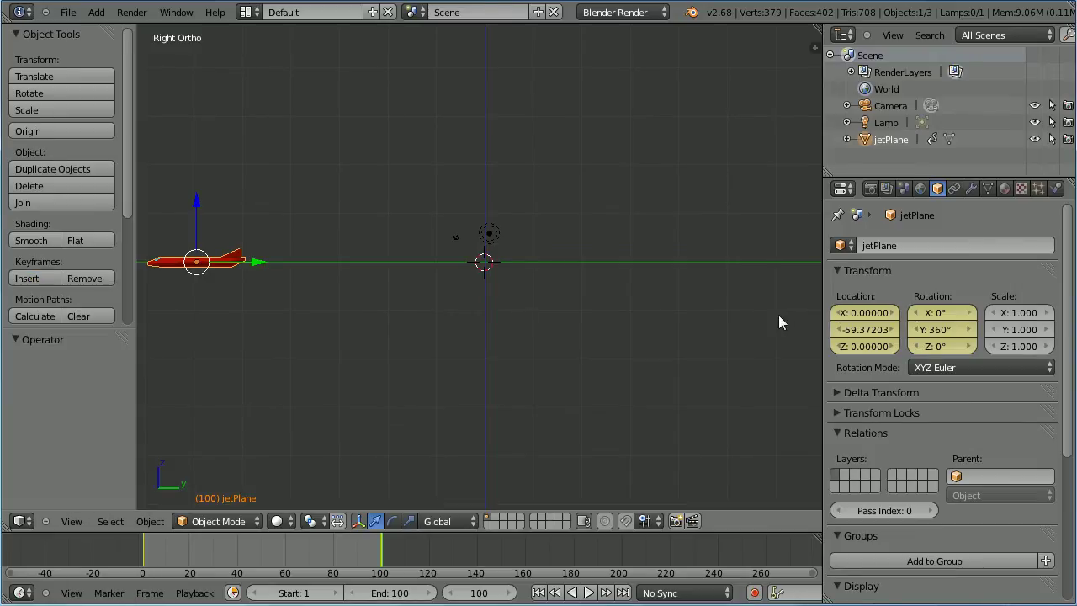
{"action": "right_click", "coordinate": [939, 328]}
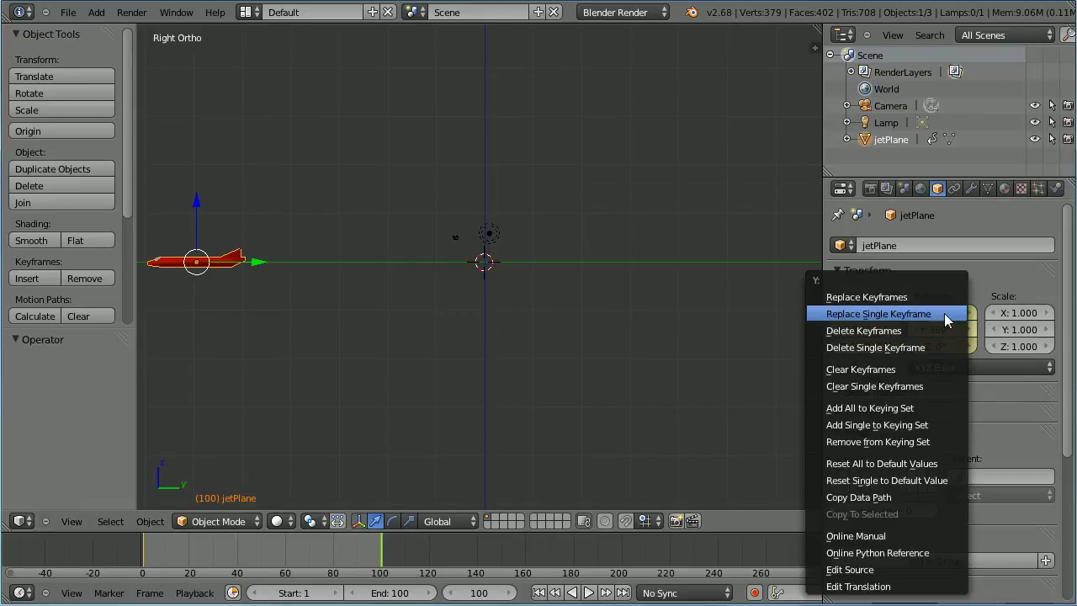
{"action": "left_click", "coordinate": [947, 314]}
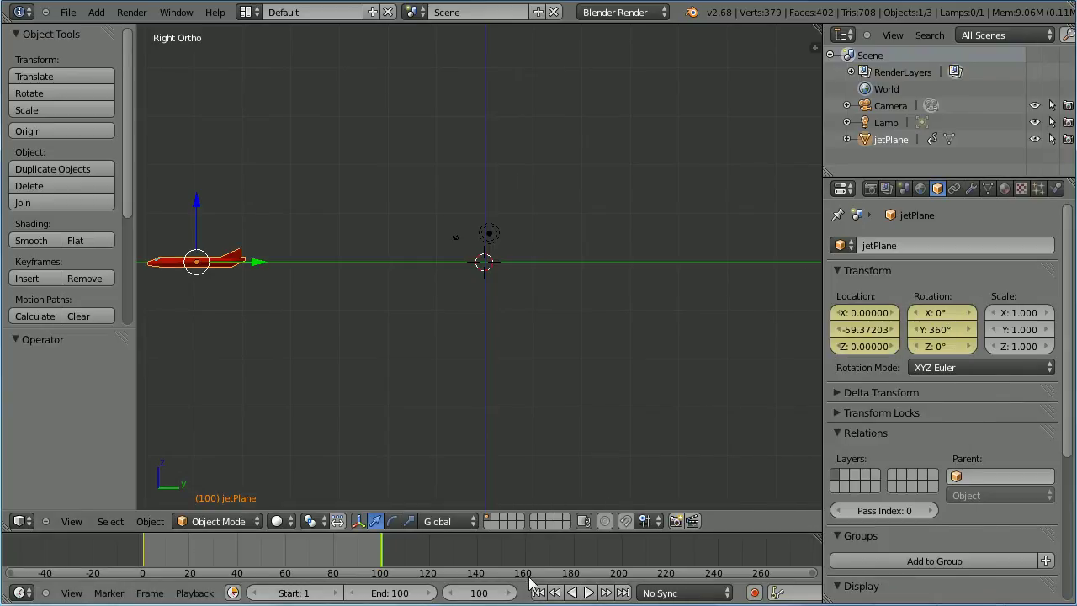
- Preview the barrel roll, then stop playback and rewind to frame 1
{"action": "left_click", "coordinate": [588, 592]}
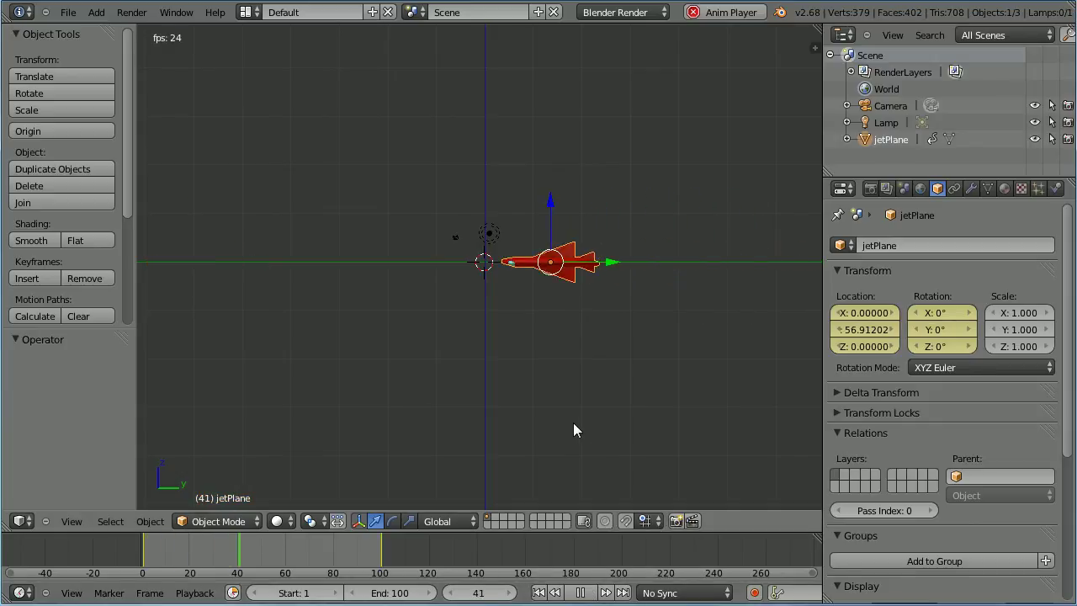
{"action": "left_click", "coordinate": [580, 592]}
{"action": "left_click", "coordinate": [538, 592]}
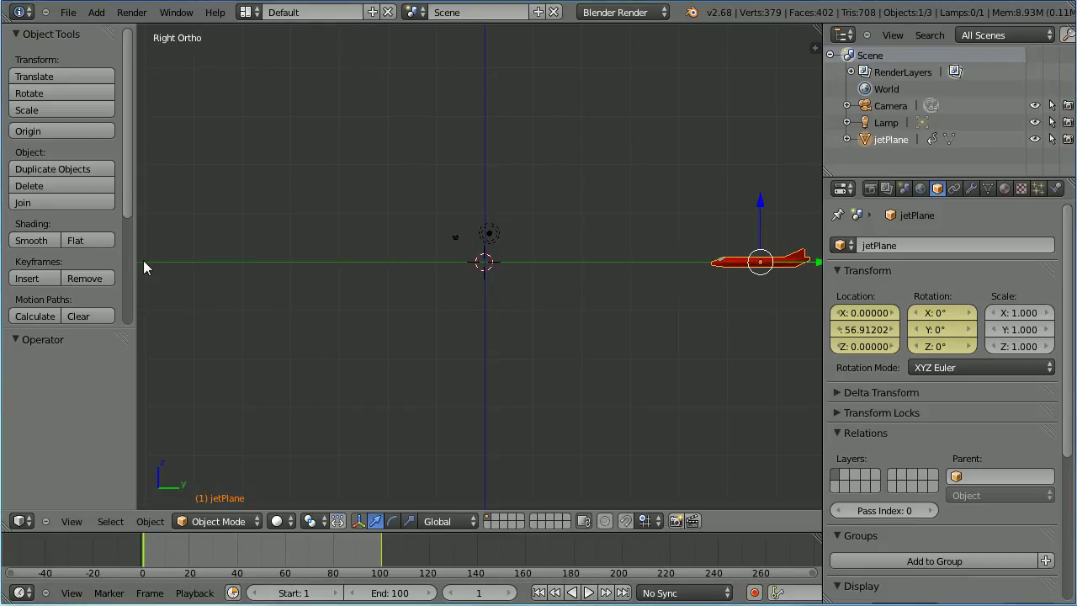
- Show the Graph Editor, expand LocRot, hide Y Euler Rotation, and frame all remaining curves
{"action": "left_click", "coordinate": [20, 521]}
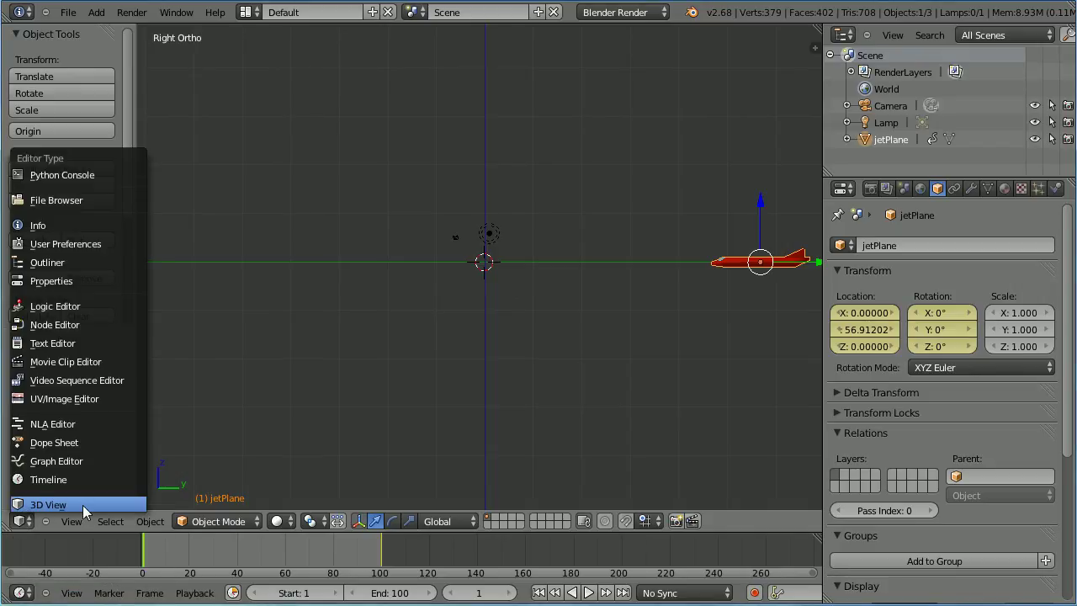
{"action": "left_click", "coordinate": [102, 462]}
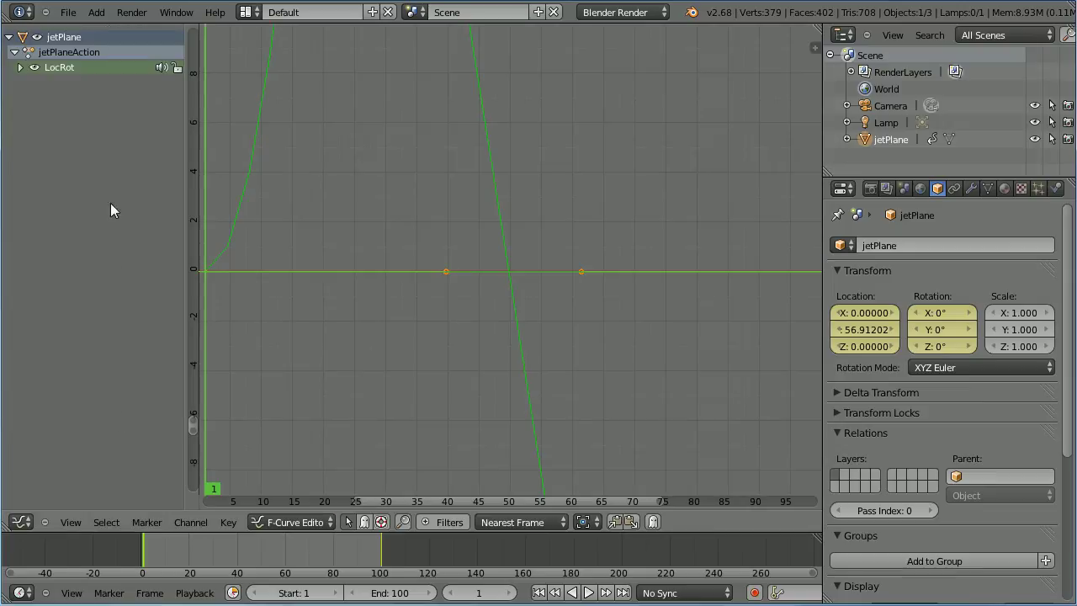
{"action": "left_click", "coordinate": [21, 68]}
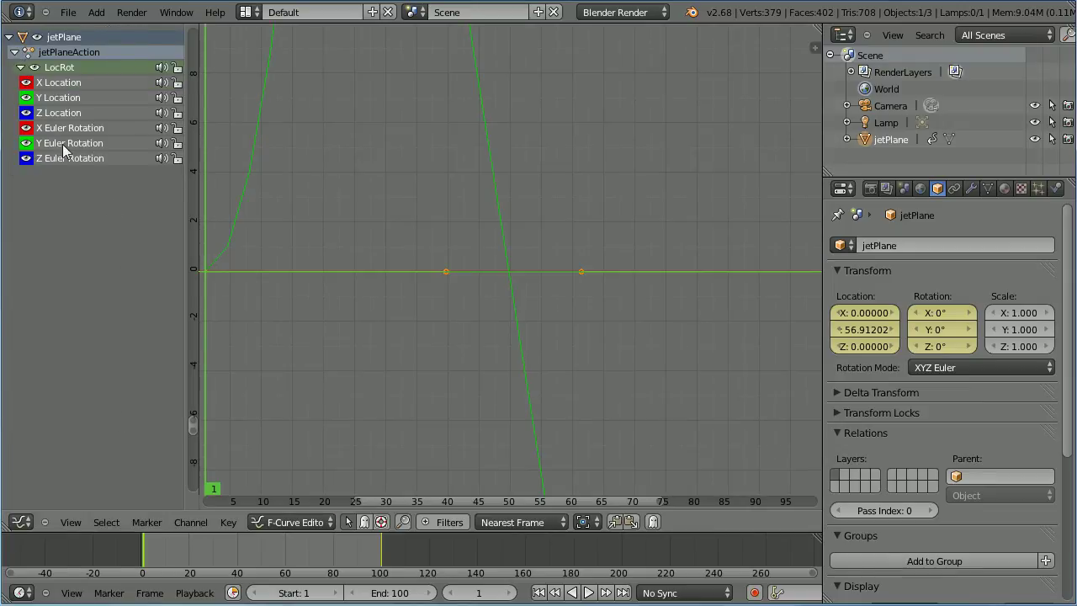
{"action": "left_click", "coordinate": [27, 143]}
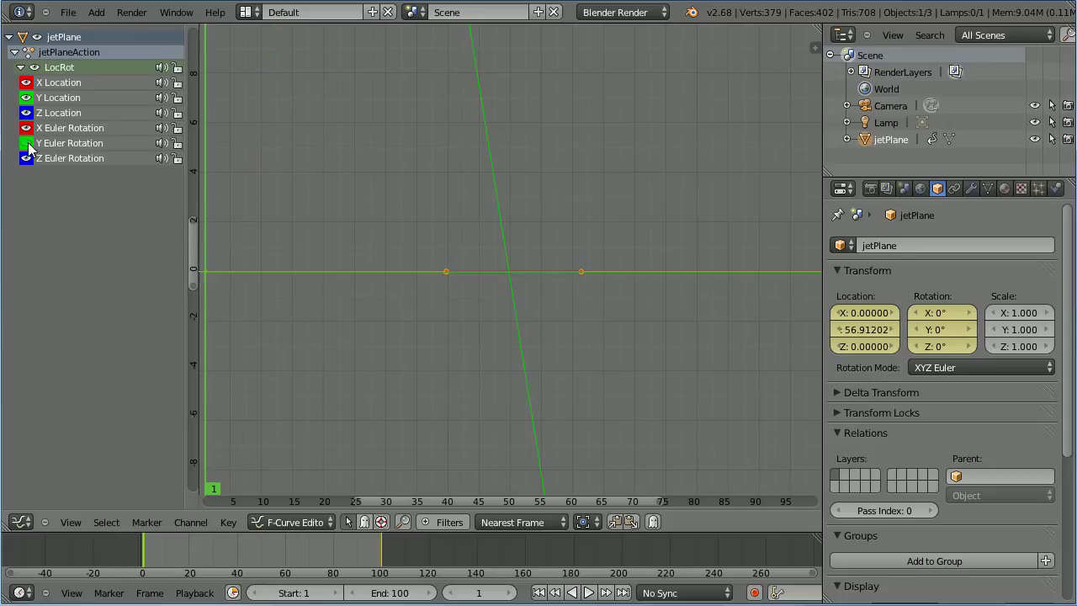
{"action": "left_click", "coordinate": [70, 522]}
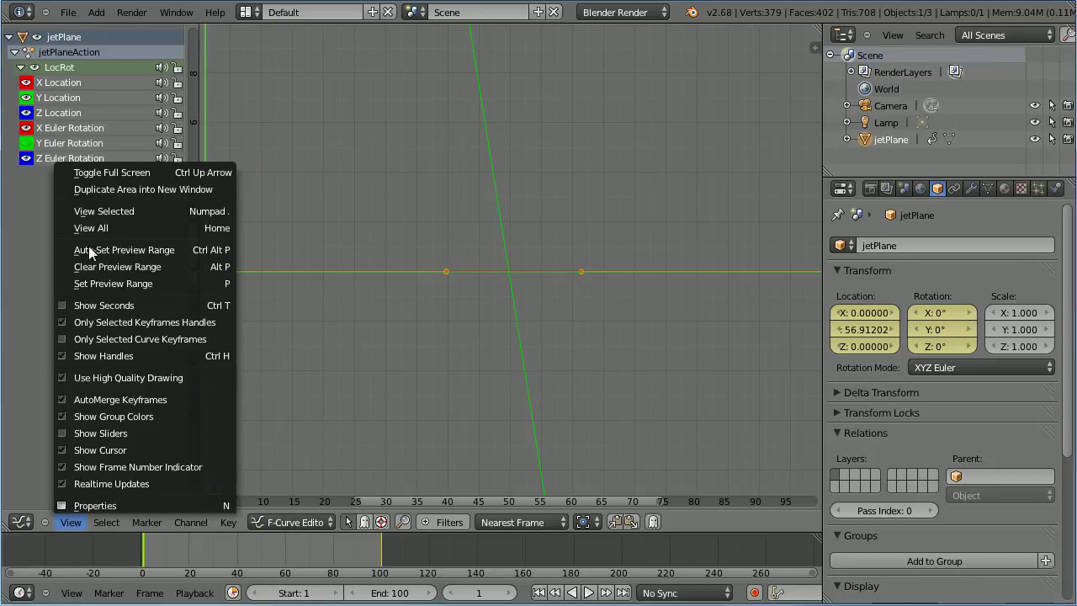
{"action": "left_click", "coordinate": [157, 228]}
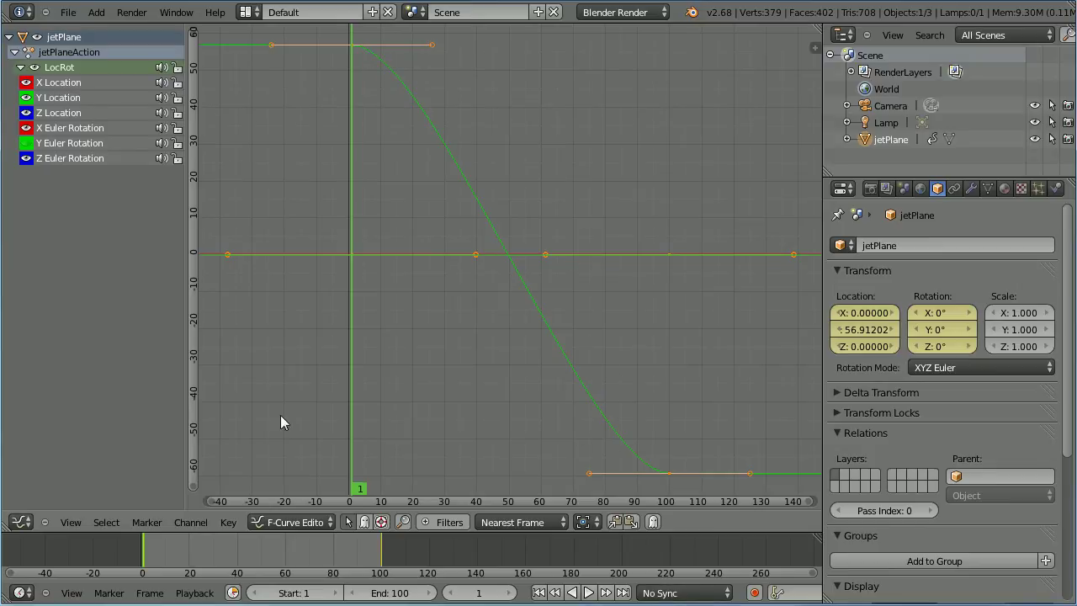
- Set the jet's keyframe interpolation to Linear for constant speed
{"action": "left_click", "coordinate": [229, 522]}
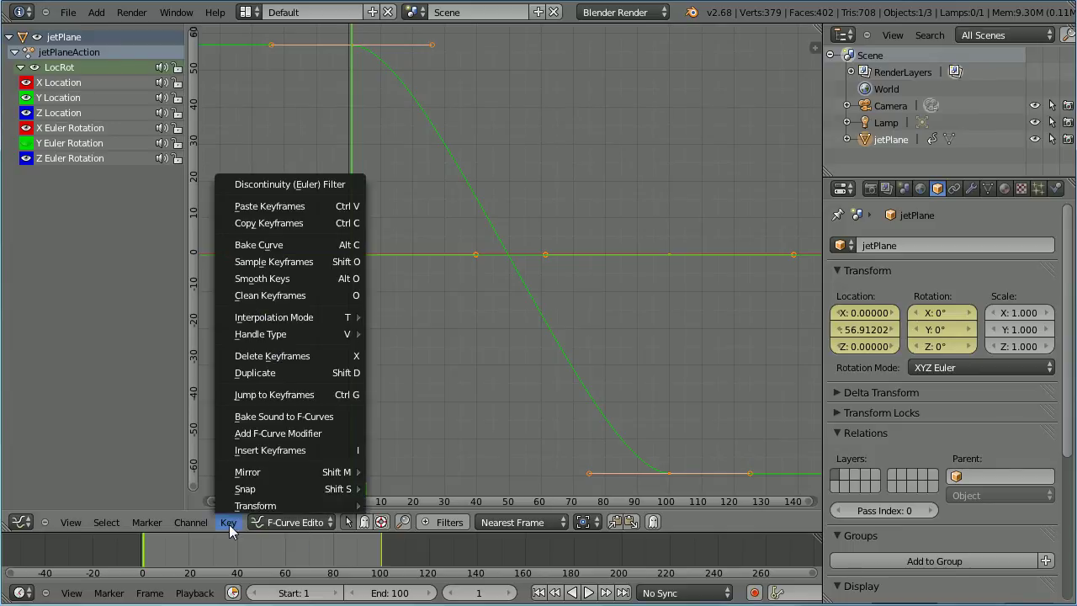
{"action": "mouse_move", "coordinate": [320, 324]}
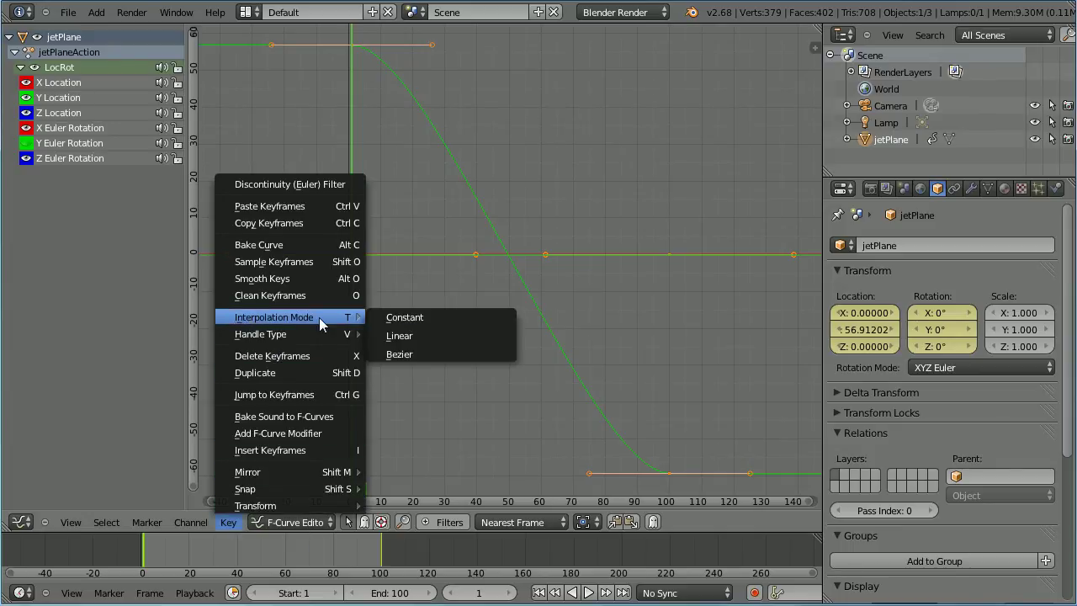
{"action": "left_click", "coordinate": [456, 336]}
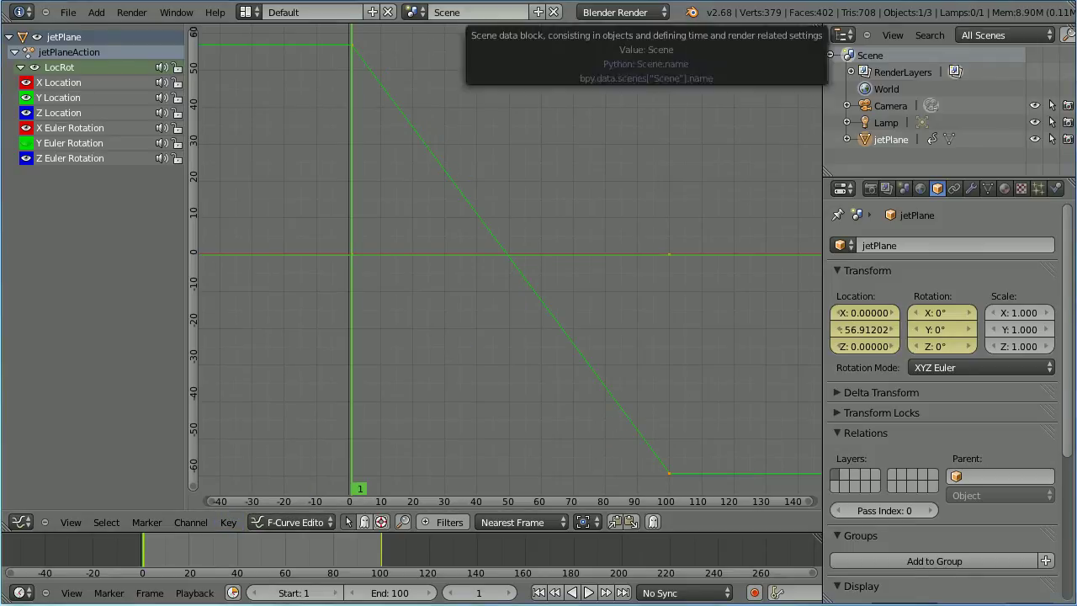
- Switch the area back to the 3D View and play the flight
{"action": "left_click", "coordinate": [20, 522]}
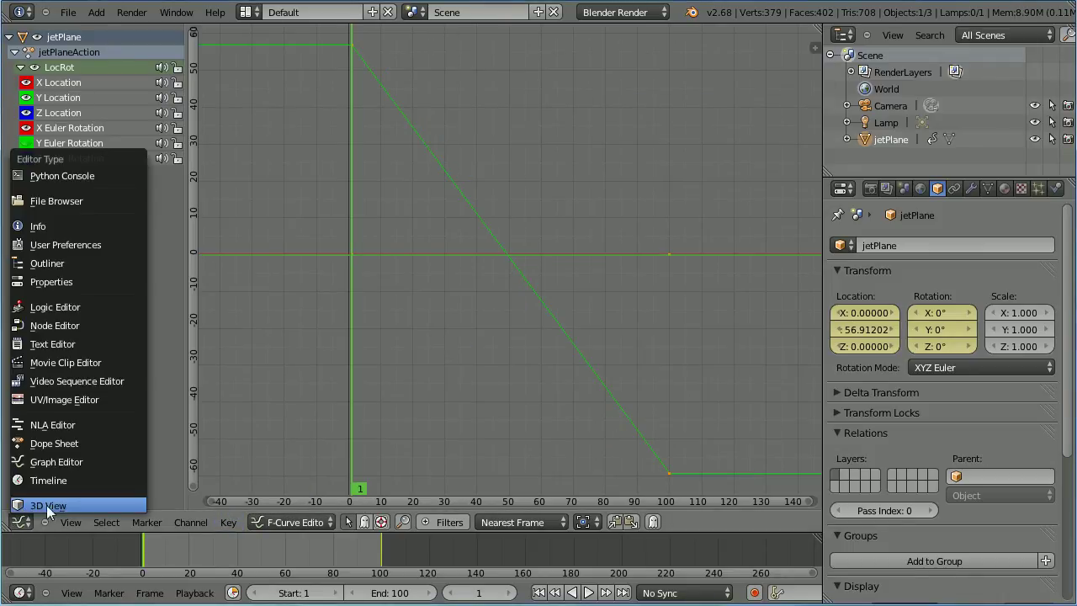
{"action": "left_click", "coordinate": [88, 505]}
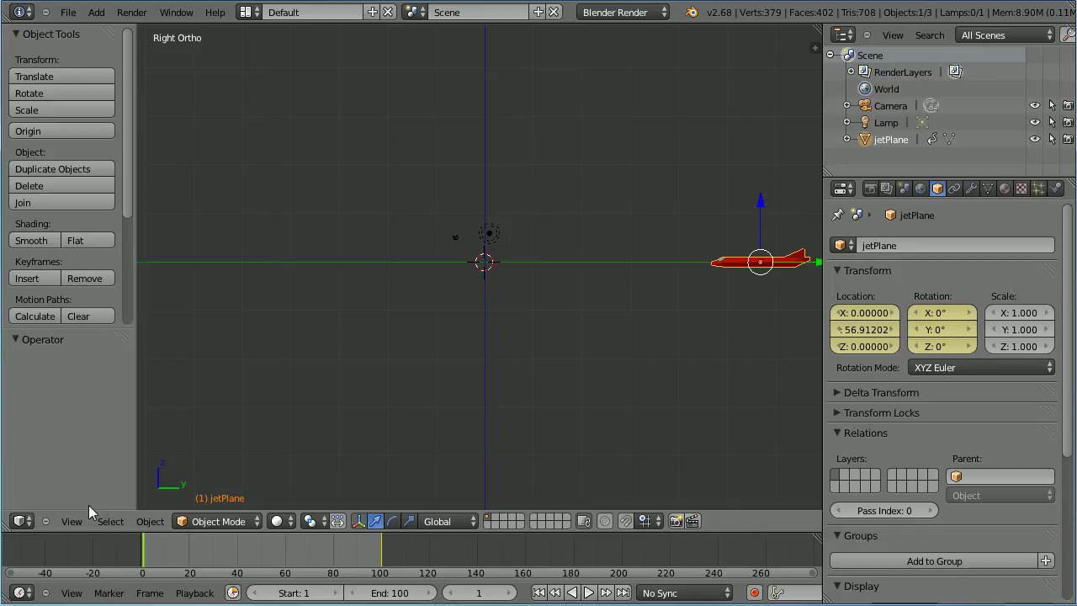
{"action": "left_click", "coordinate": [588, 592]}
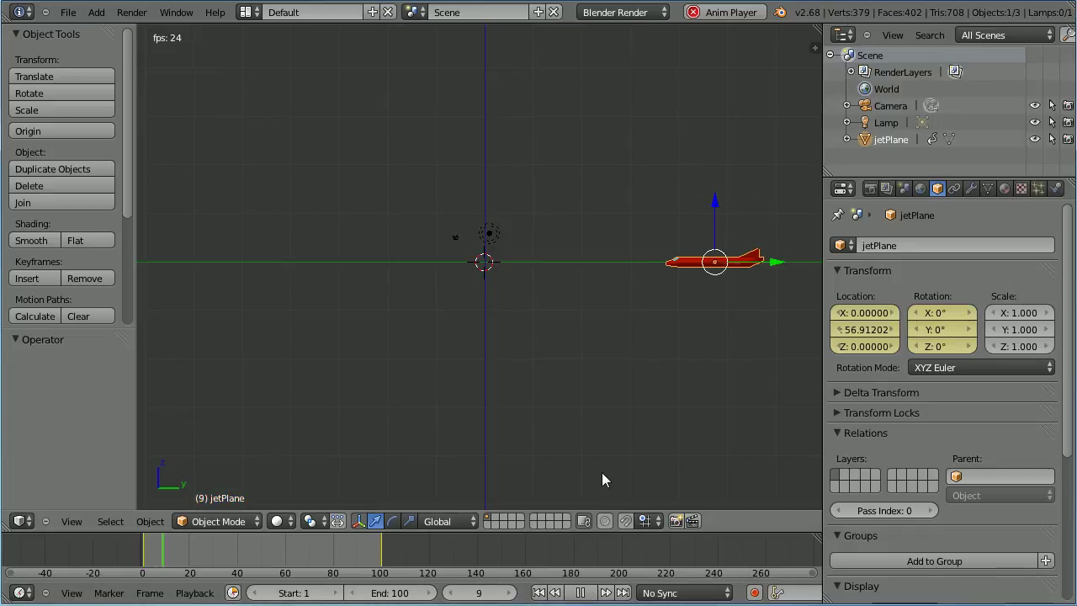